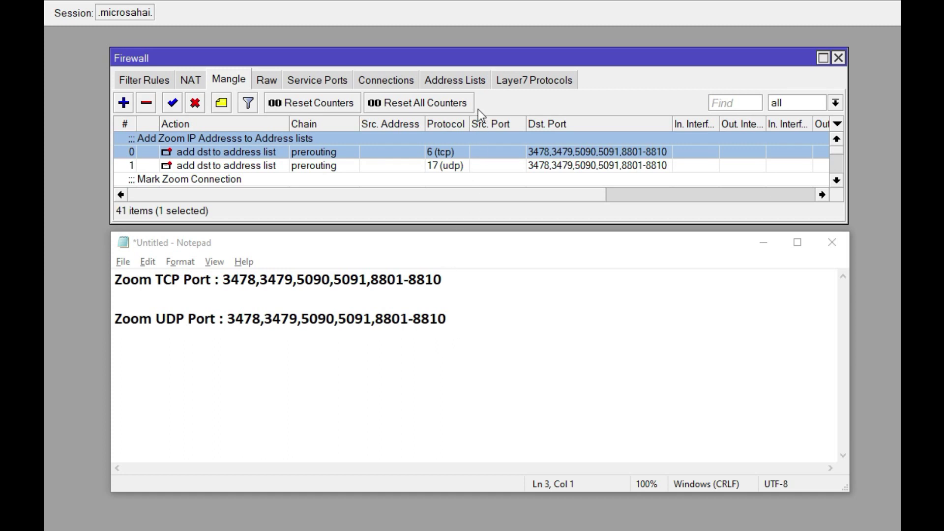
Check the IP_Zoom entries in the firewall address lists and bring up the Notepad port notes beside the mangle rules.
click(473, 80)
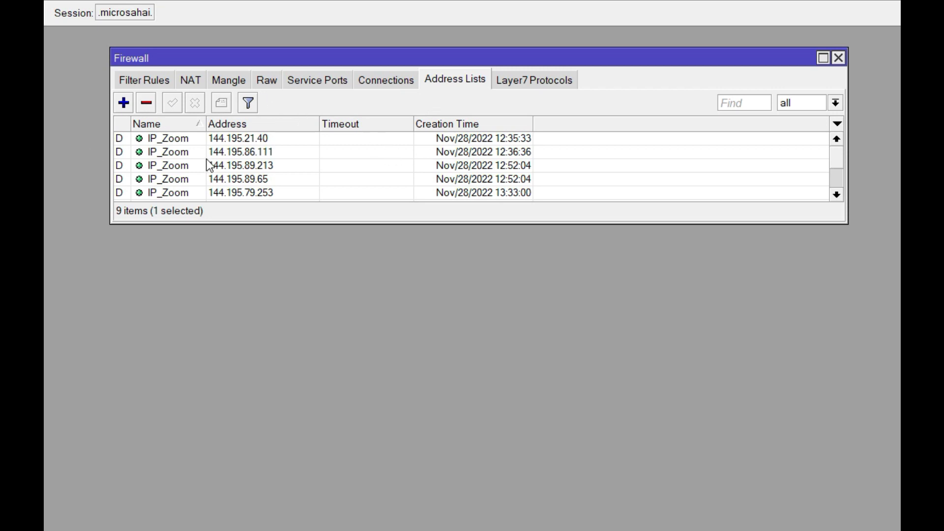
click(225, 79)
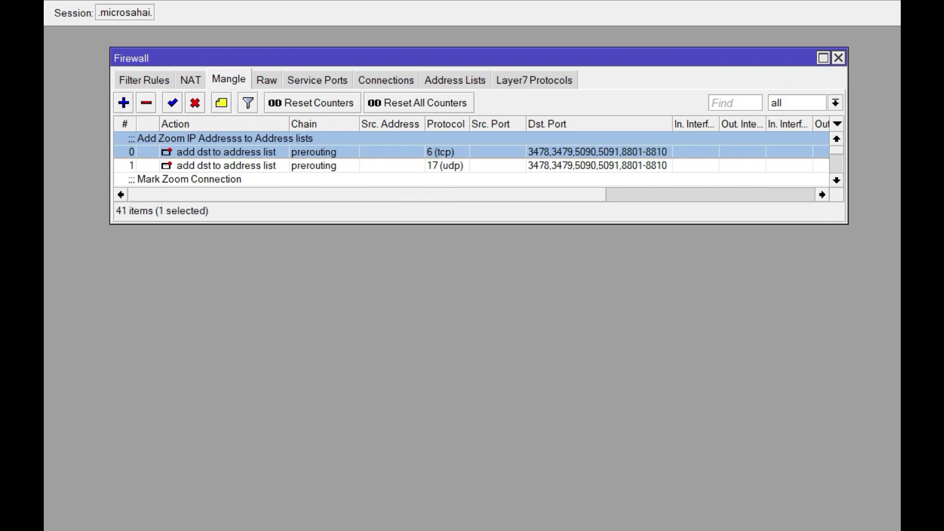
key(alt+Tab)
key(alt+Tab)
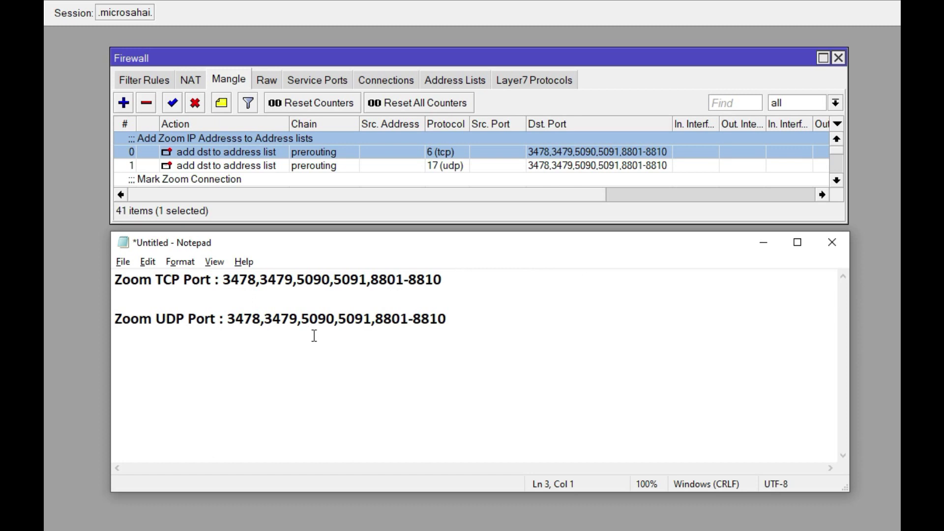
key(alt+Tab)
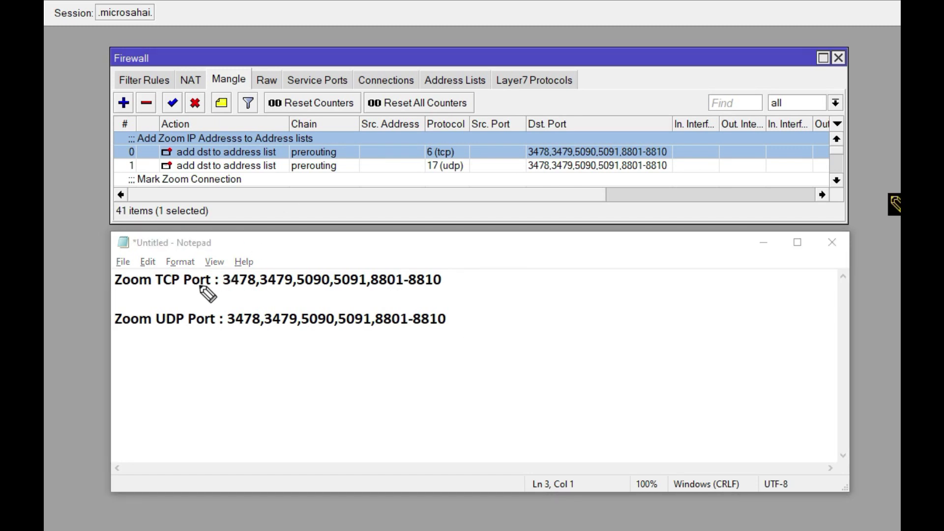
Mark the Zoom TCP and UDP port lists in the Notepad notes with pen underlines and check marks.
mouse_move(106, 294)
mouse_down()
mouse_move(185, 314)
mouse_move(467, 317)
mouse_move(343, 268)
mouse_move(128, 282)
mouse_up()
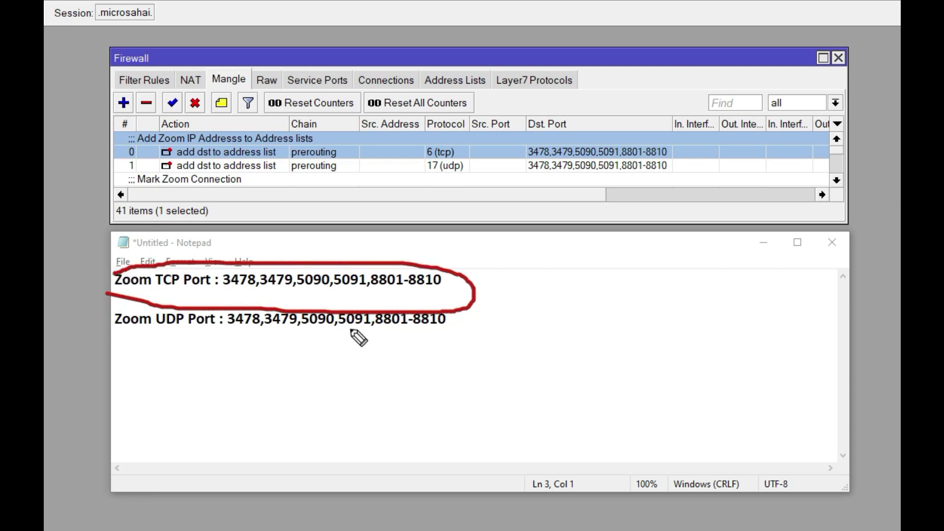
click(860, 269)
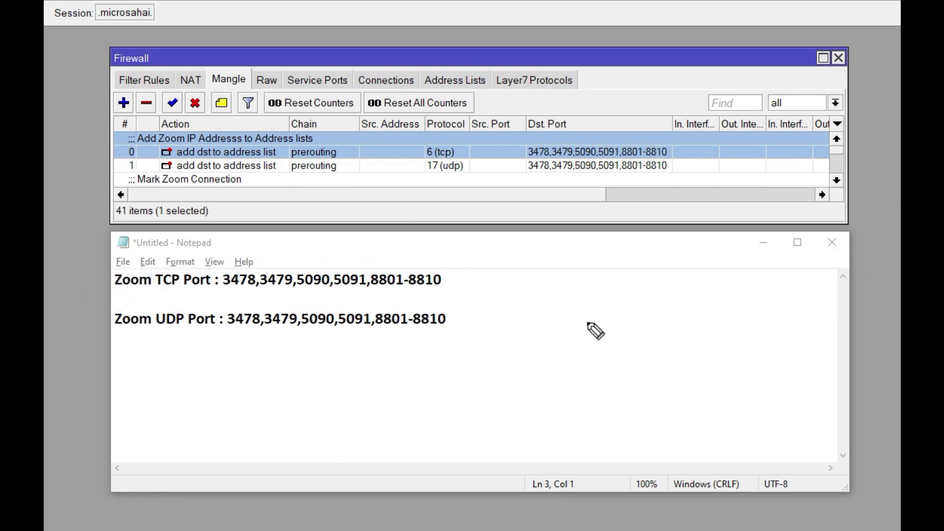
drag(153, 291, 182, 292)
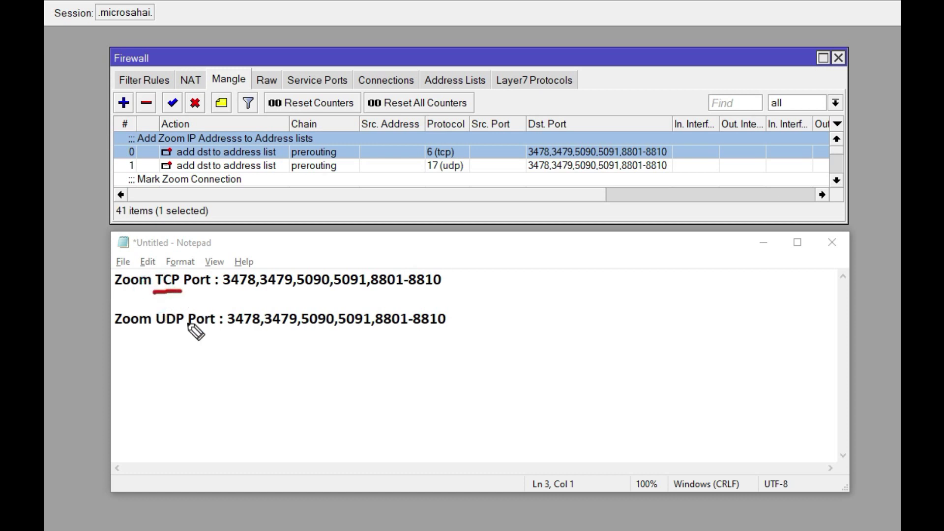
drag(146, 327, 186, 329)
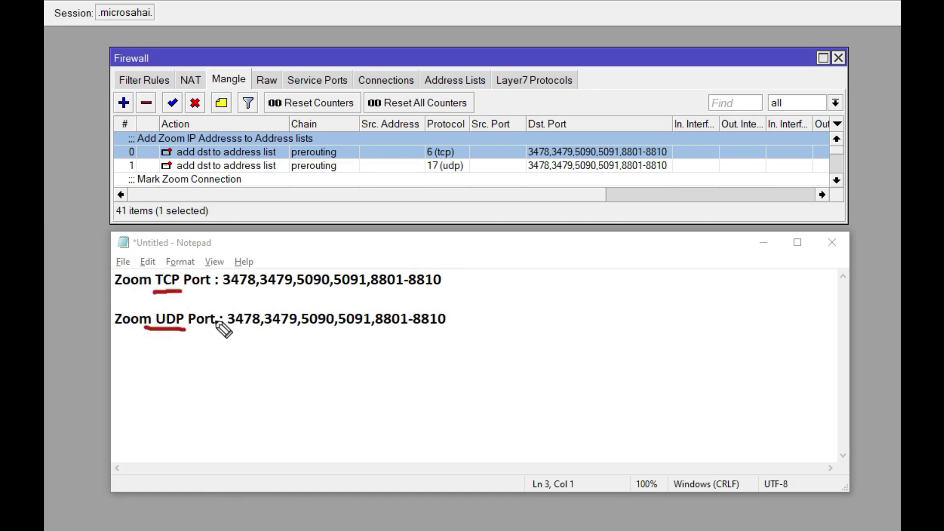
drag(220, 294, 464, 296)
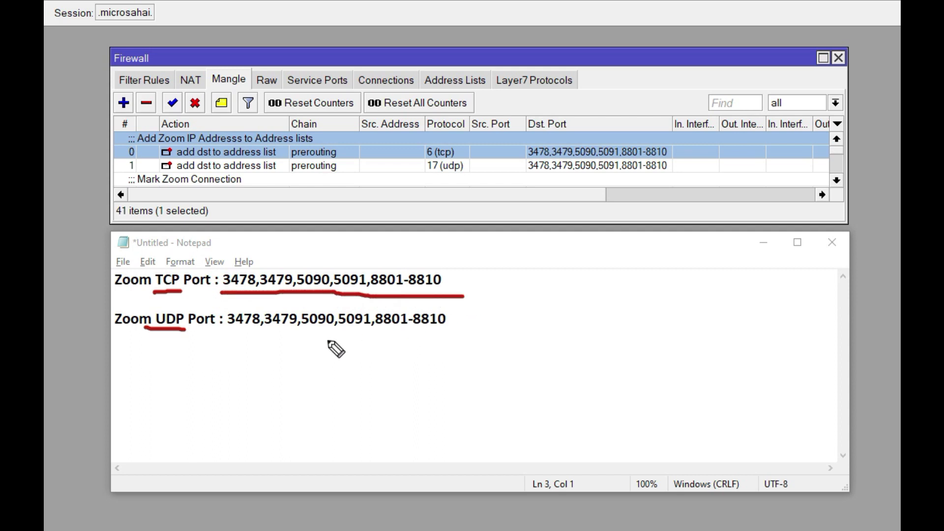
drag(244, 337, 468, 336)
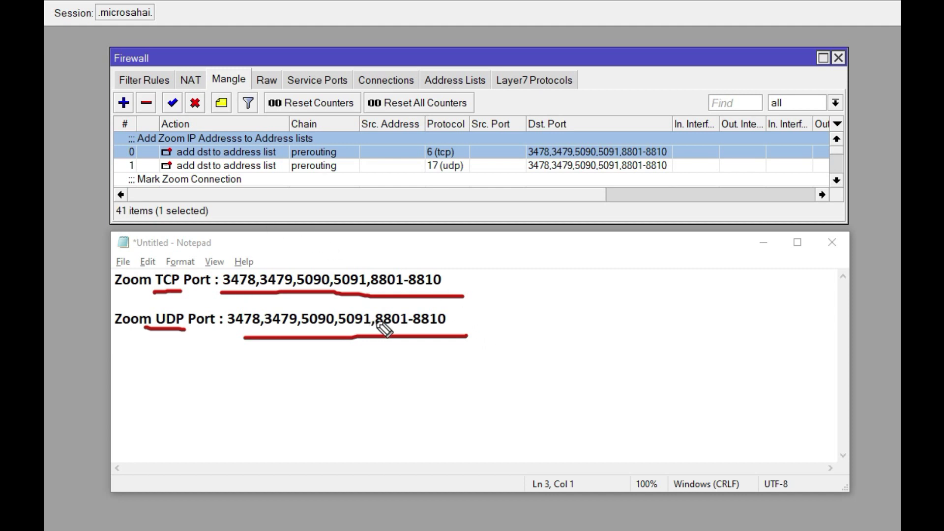
drag(455, 271, 500, 262)
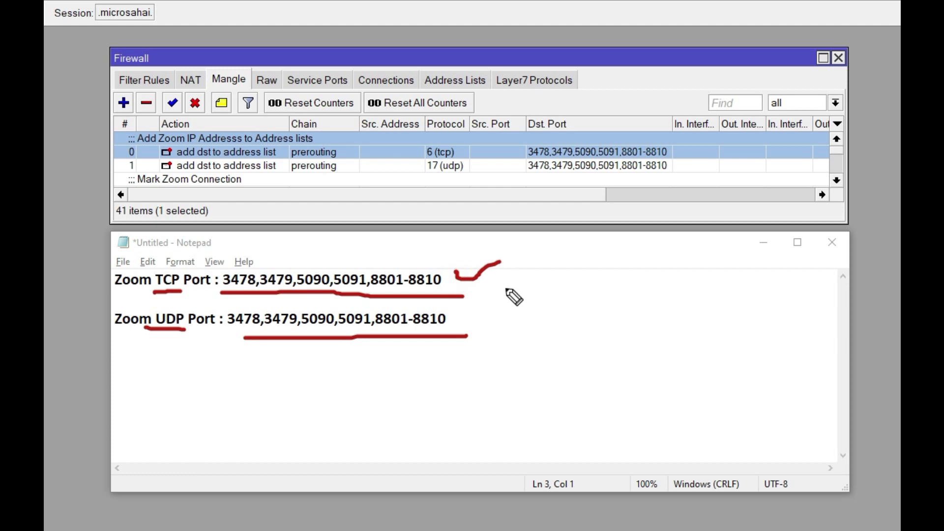
click(461, 313)
drag(460, 314, 493, 307)
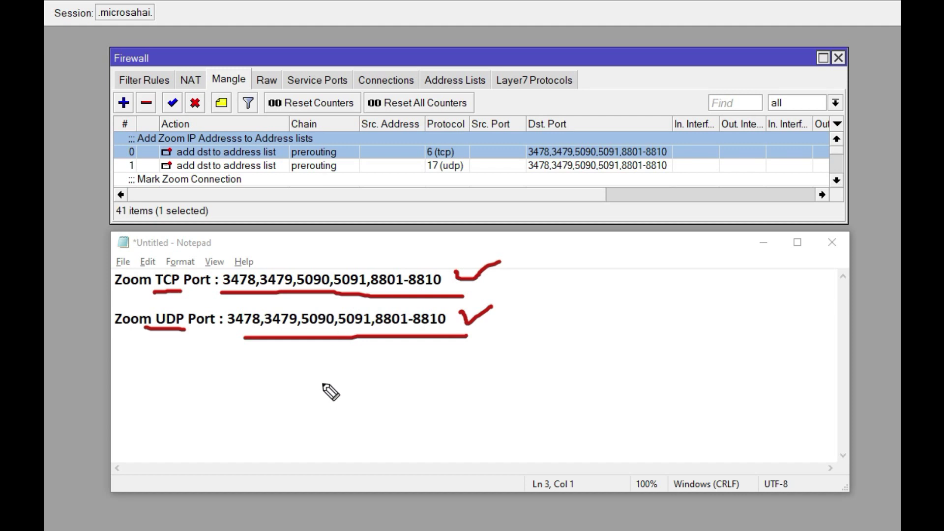
mouse_move(543, 294)
mouse_down()
mouse_move(553, 314)
mouse_move(563, 309)
mouse_up()
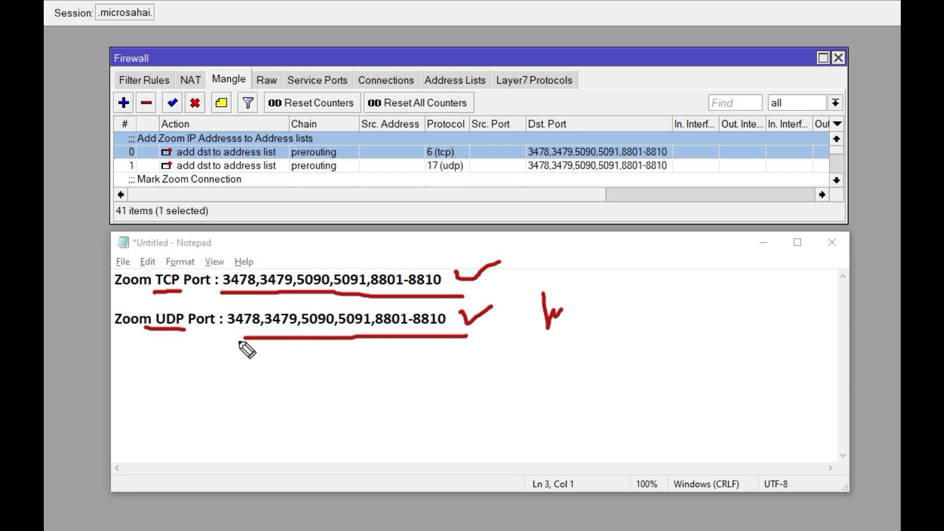
Highlight the action, protocol and destination ports of the first two mangle rules with the pen, and clear all pen marks.
mouse_move(148, 158)
mouse_down()
mouse_move(204, 157)
mouse_move(217, 171)
mouse_up()
drag(426, 154, 476, 153)
drag(431, 179, 473, 178)
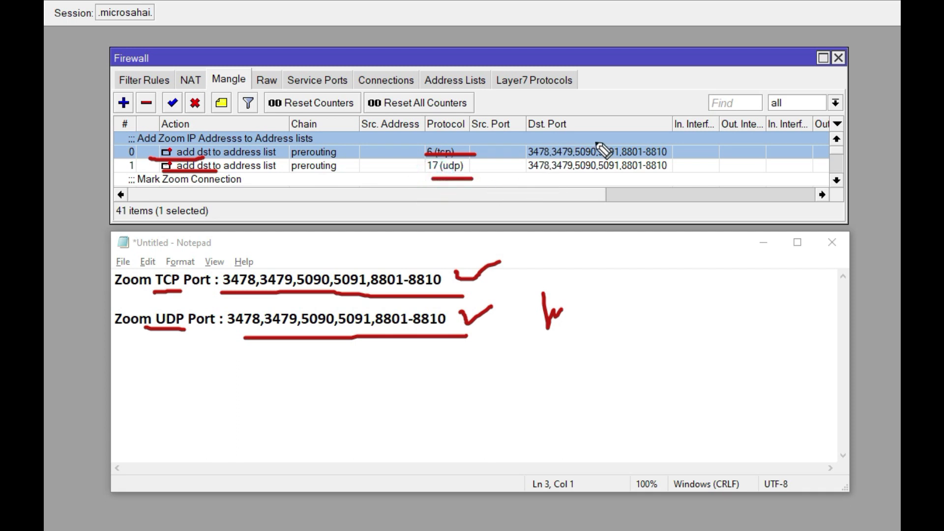
mouse_move(669, 135)
mouse_down()
mouse_move(533, 160)
mouse_move(672, 168)
mouse_move(650, 147)
mouse_up()
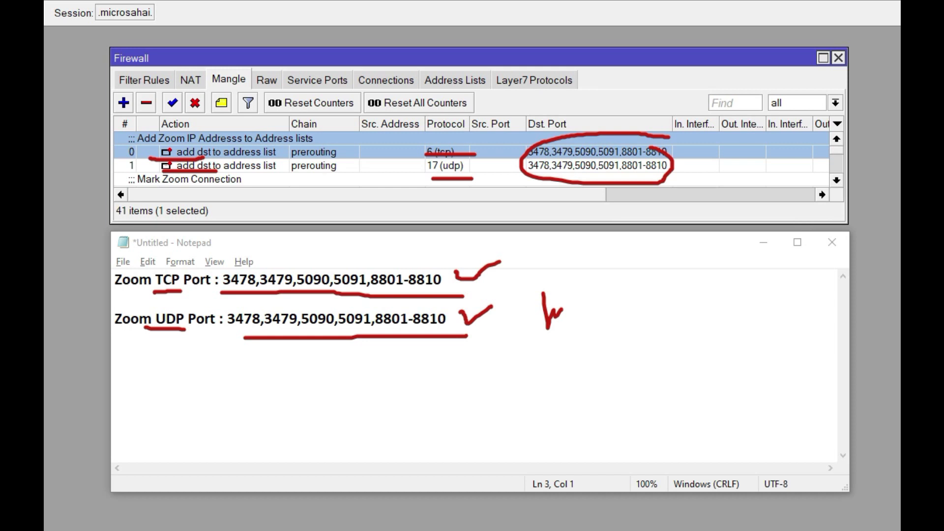
key(Escape)
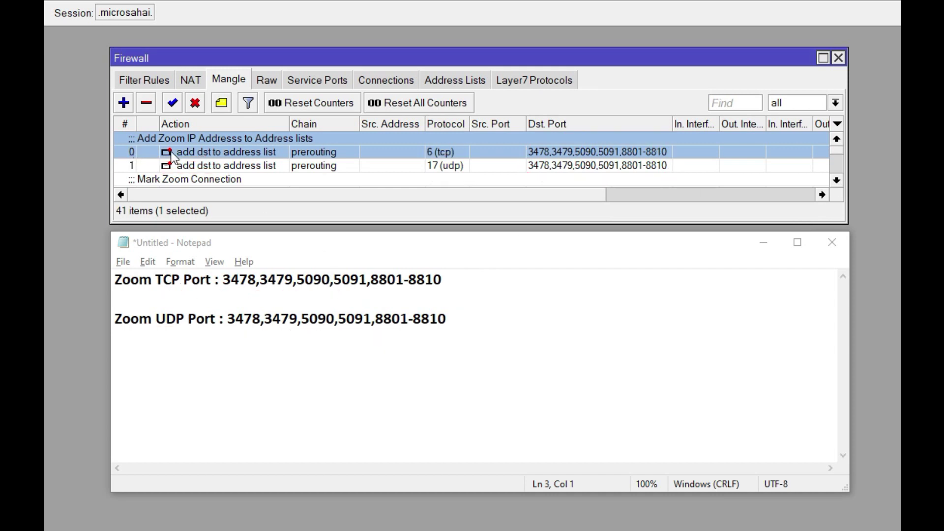
Open the TCP mangle rule for Zoom addresses and review its available chain options.
double_click(252, 152)
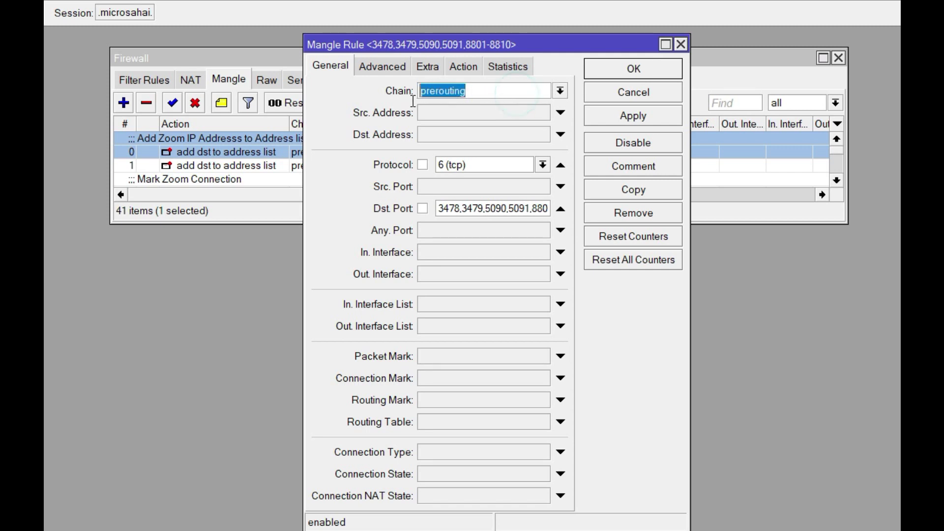
click(561, 90)
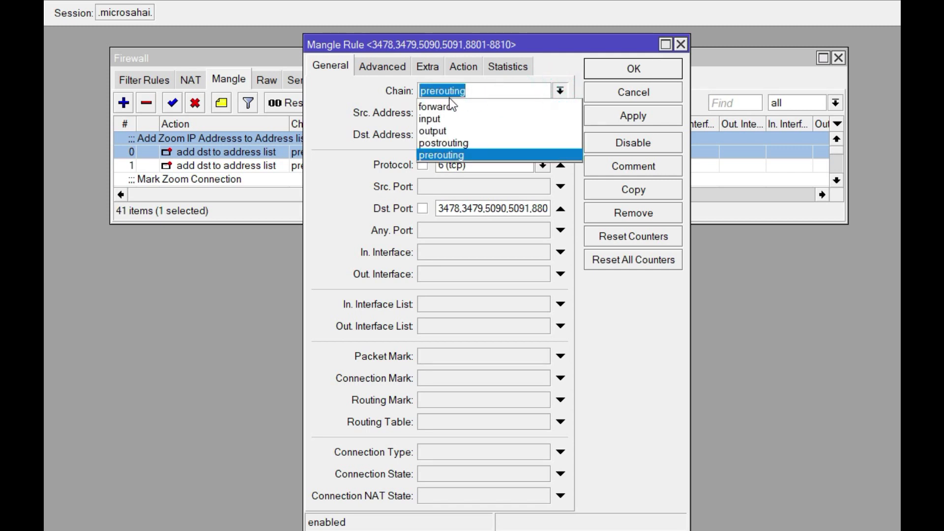
click(494, 91)
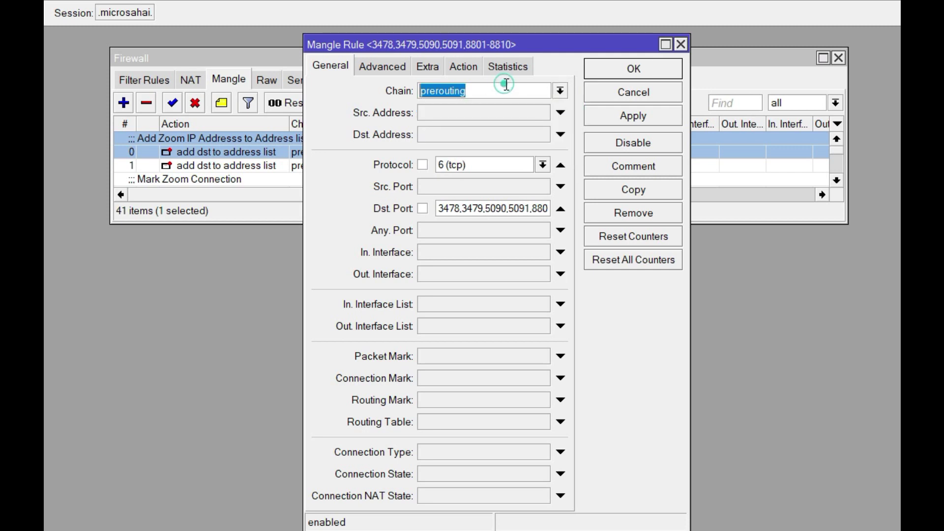
click(494, 91)
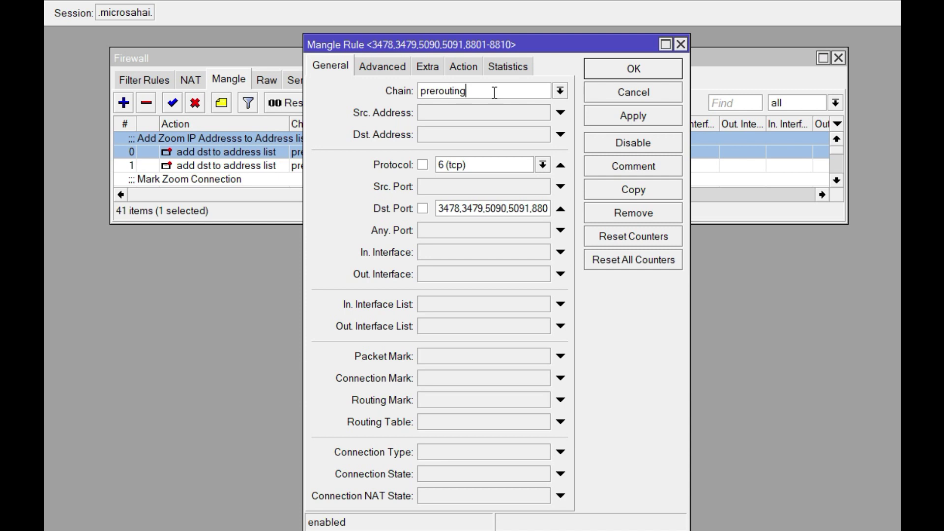
Copy the Zoom TCP ports 3478,3479,5090,5091,8801-8810 from the Notepad notes into the TCP rule's destination port.
click(446, 209)
drag(440, 209, 580, 214)
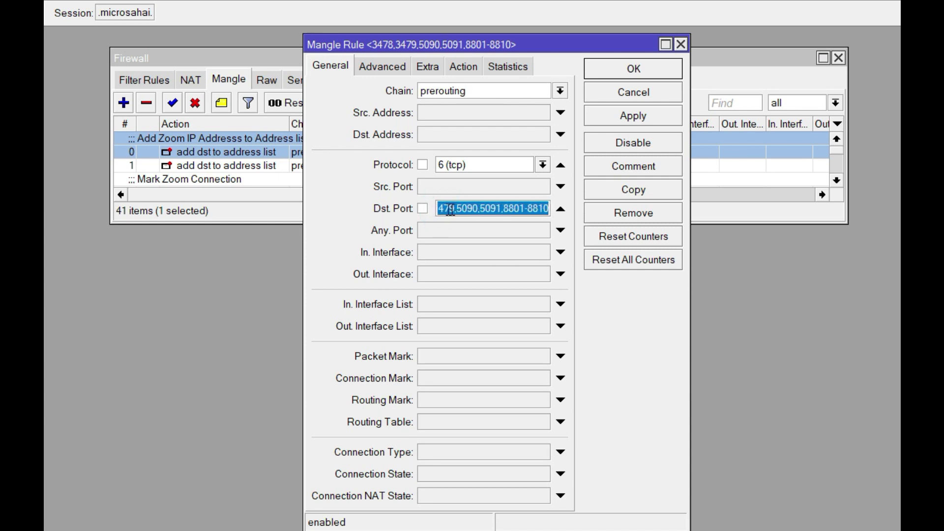
key(alt+Tab)
key(alt+Tab)
key(alt+Tab)
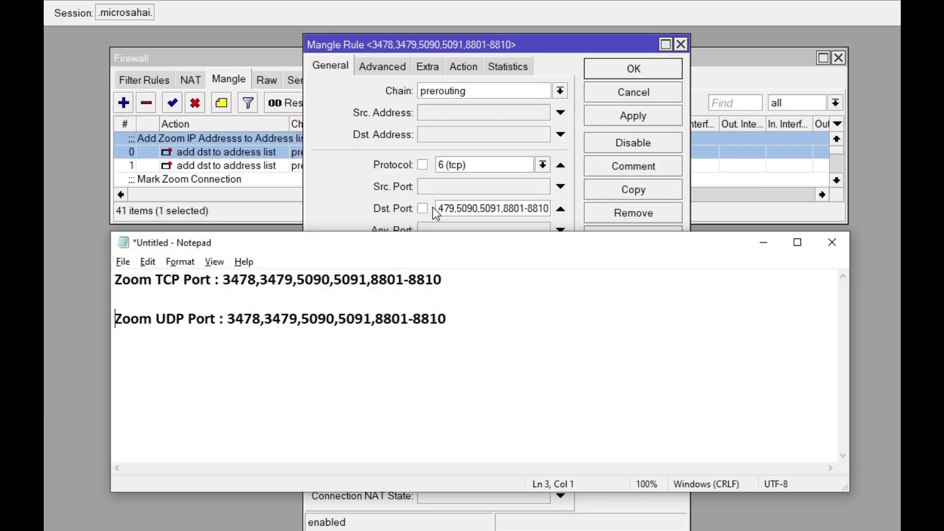
drag(477, 282, 224, 284)
key(ctrl+c)
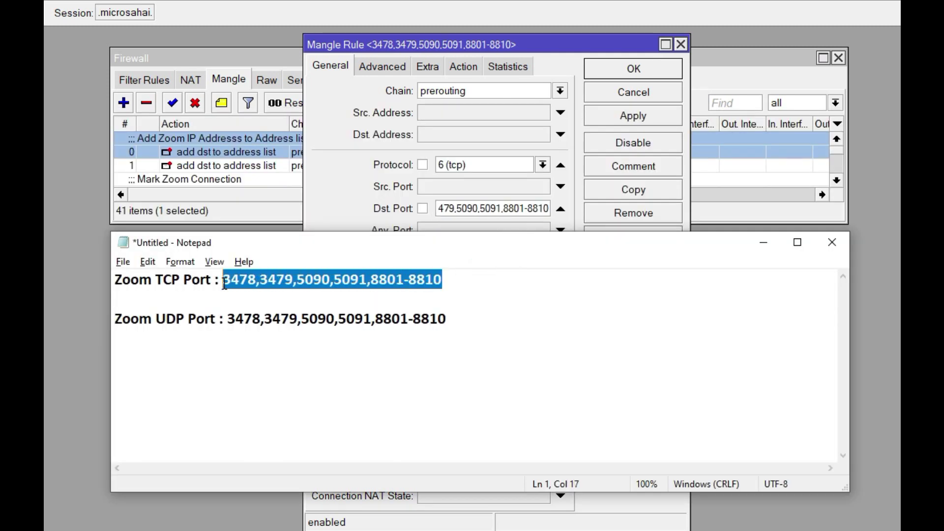
click(463, 208)
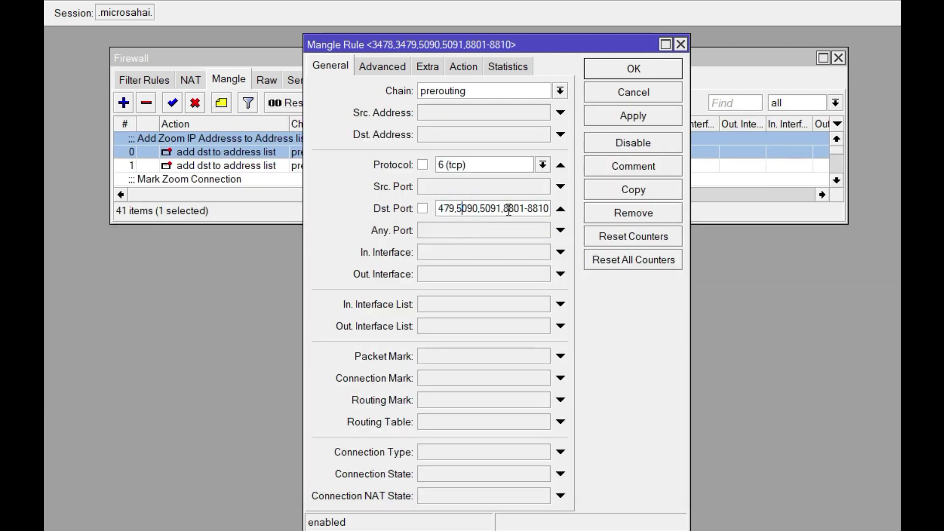
double_click(515, 210)
key(ctrl+v)
Inspect the TCP rule's negated destination address list condition.
click(403, 66)
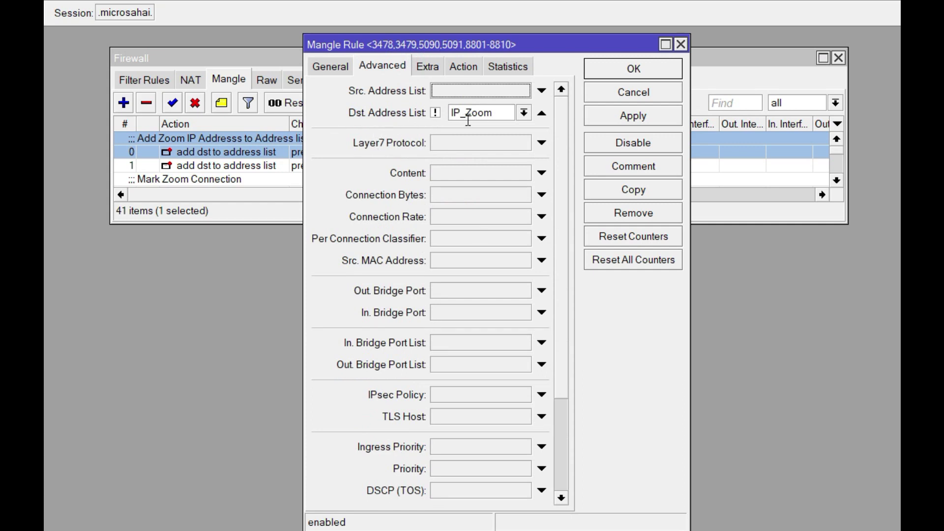
click(515, 114)
double_click(516, 114)
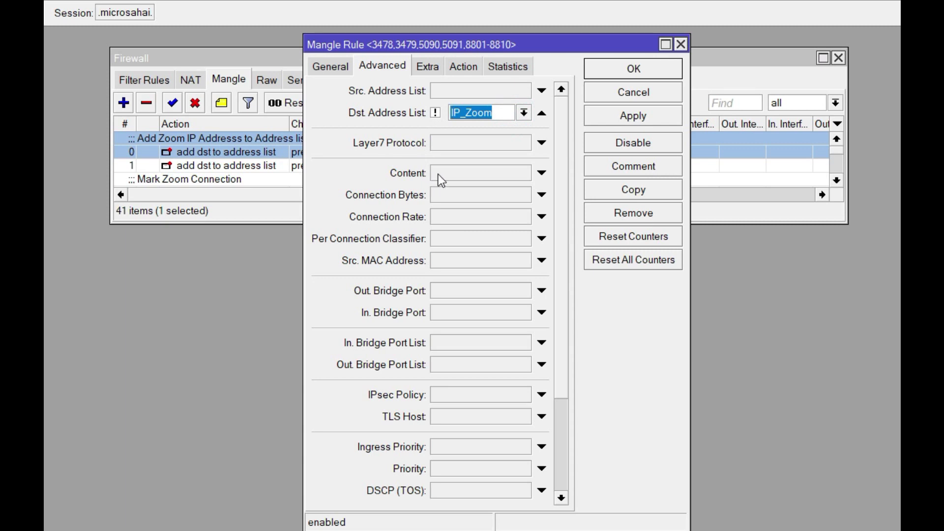
Review the TCP rule's action, target address list and timeout options, and save the rule.
click(458, 67)
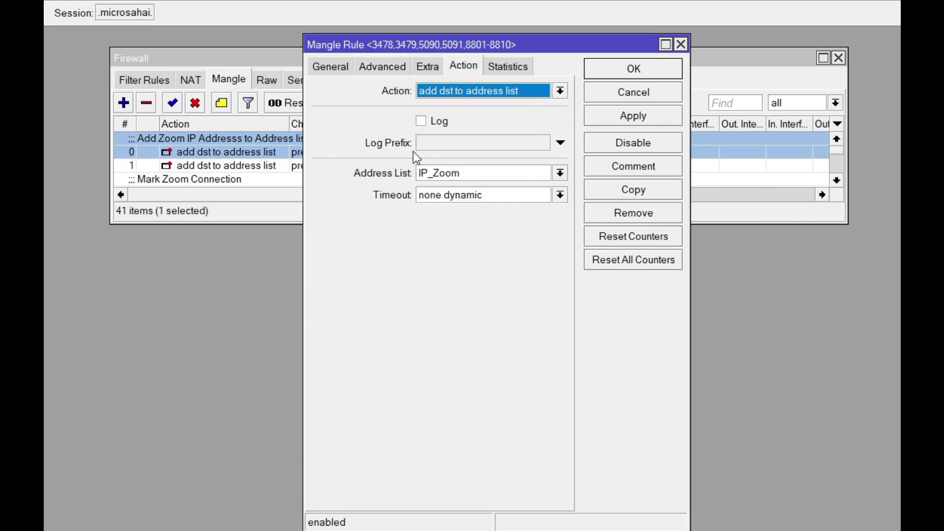
click(482, 93)
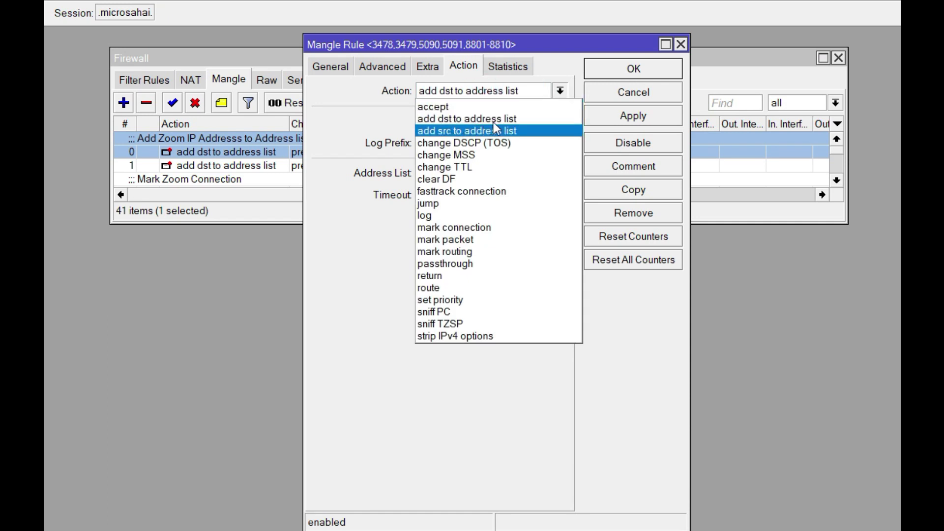
click(406, 452)
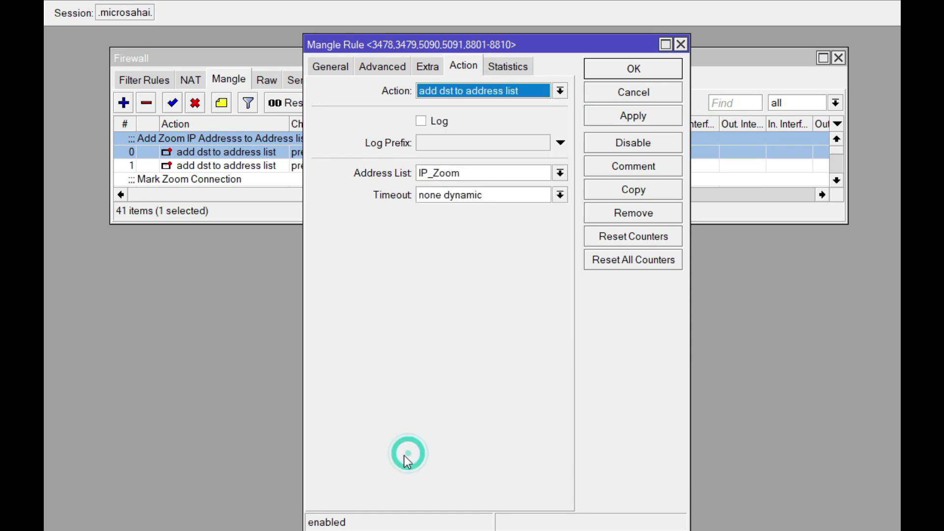
click(559, 173)
click(538, 267)
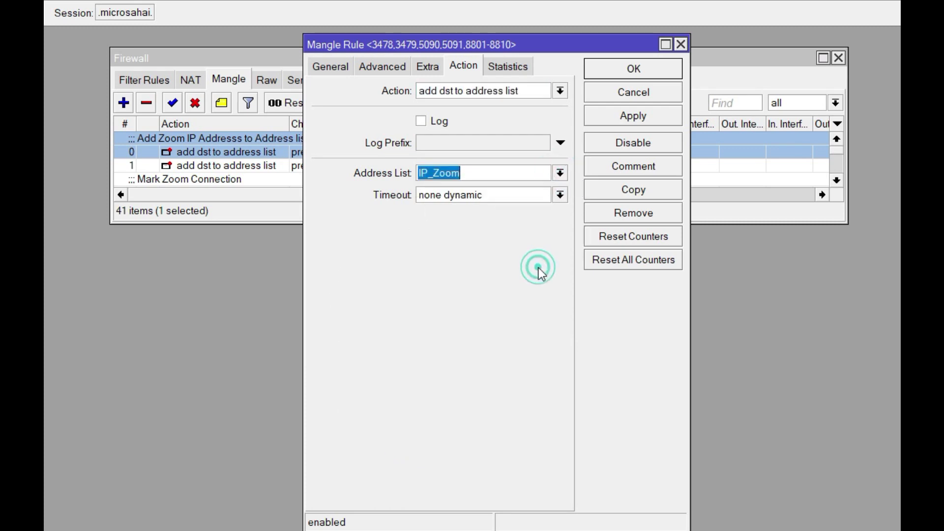
click(483, 195)
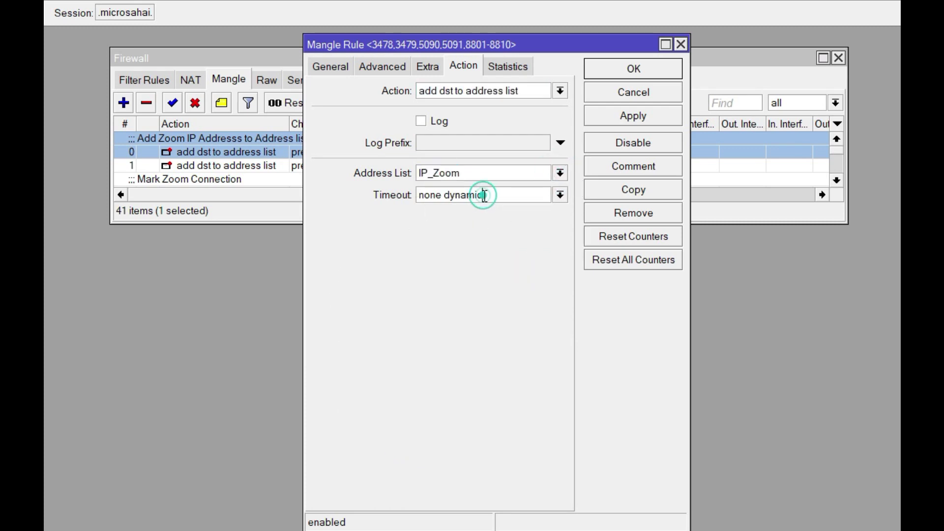
click(559, 195)
click(481, 331)
click(640, 77)
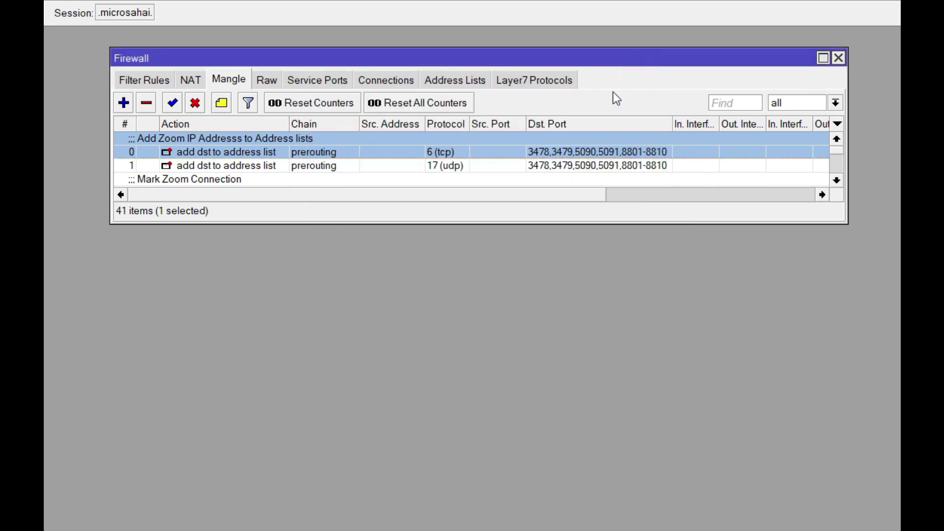
Open the UDP mangle rule for Zoom addresses and review its chain and protocol settings.
double_click(255, 167)
click(319, 68)
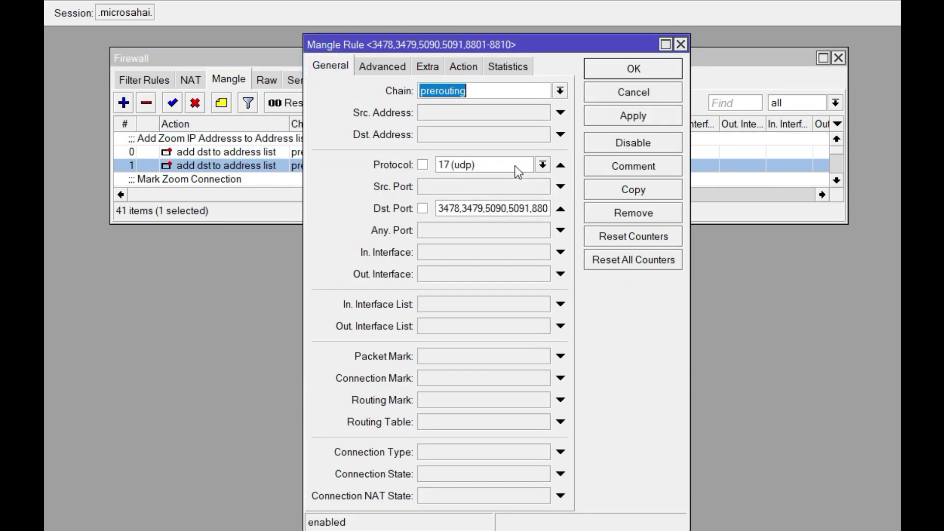
click(490, 95)
double_click(493, 93)
click(486, 166)
click(542, 164)
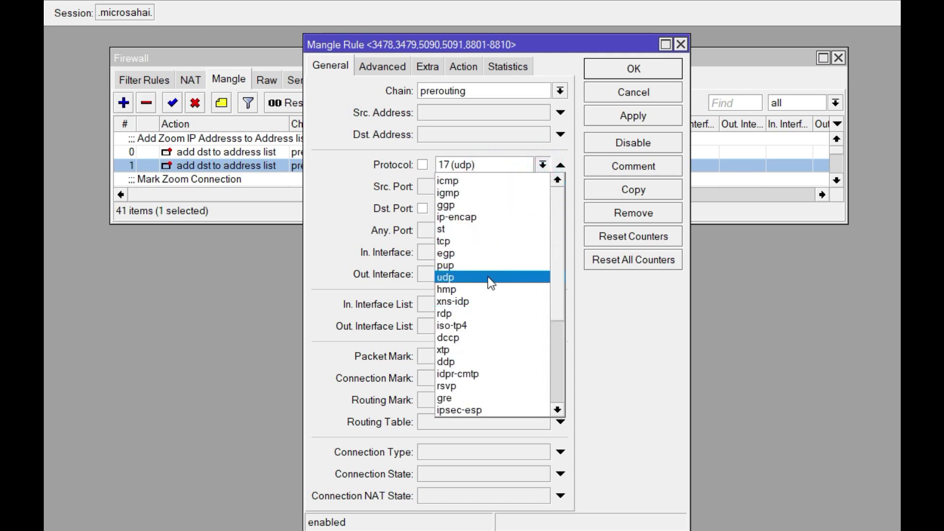
click(340, 189)
Compare the UDP rule's destination ports with the Zoom UDP port list in the Notepad notes.
drag(438, 208, 544, 215)
key(alt+Tab)
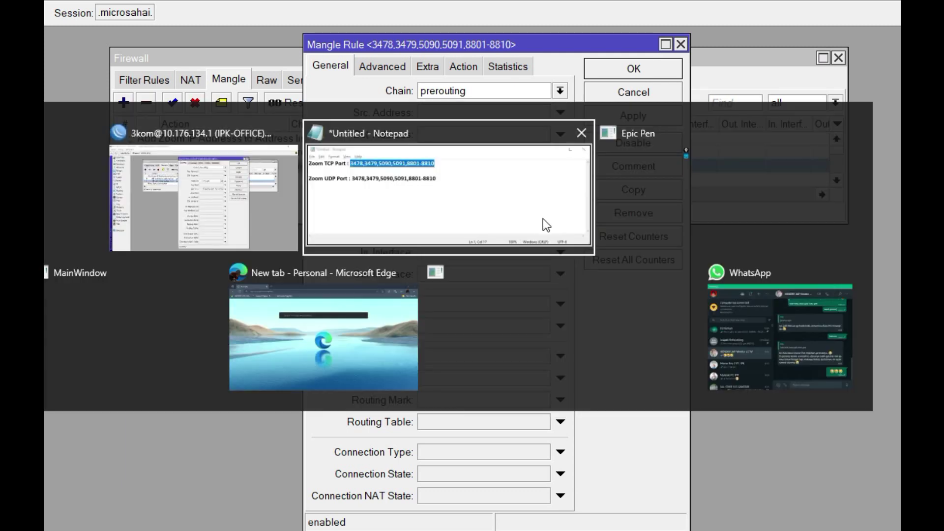
click(494, 319)
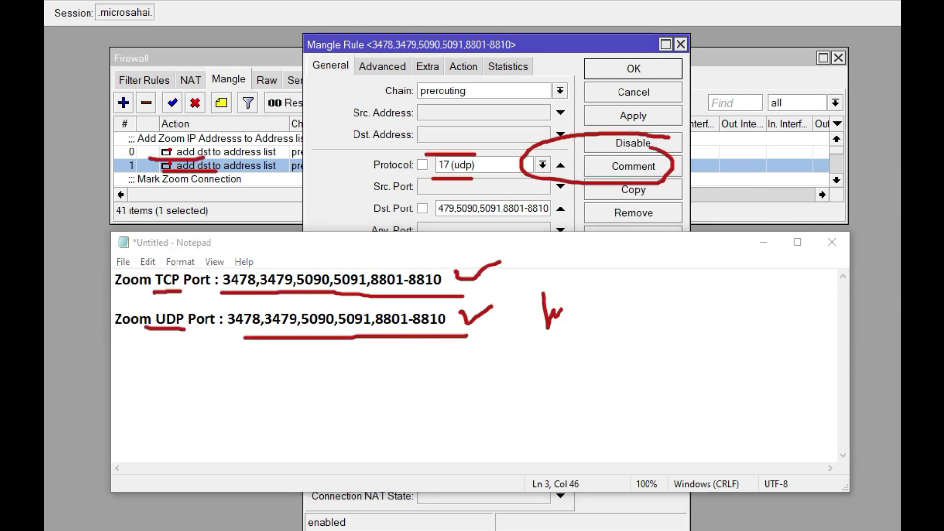
key(e)
mouse_move(478, 330)
mouse_down()
mouse_move(97, 339)
mouse_move(172, 308)
mouse_move(457, 310)
mouse_move(462, 330)
mouse_up()
mouse_move(284, 292)
mouse_down()
mouse_move(474, 308)
mouse_move(348, 264)
mouse_move(238, 262)
mouse_move(286, 291)
mouse_up()
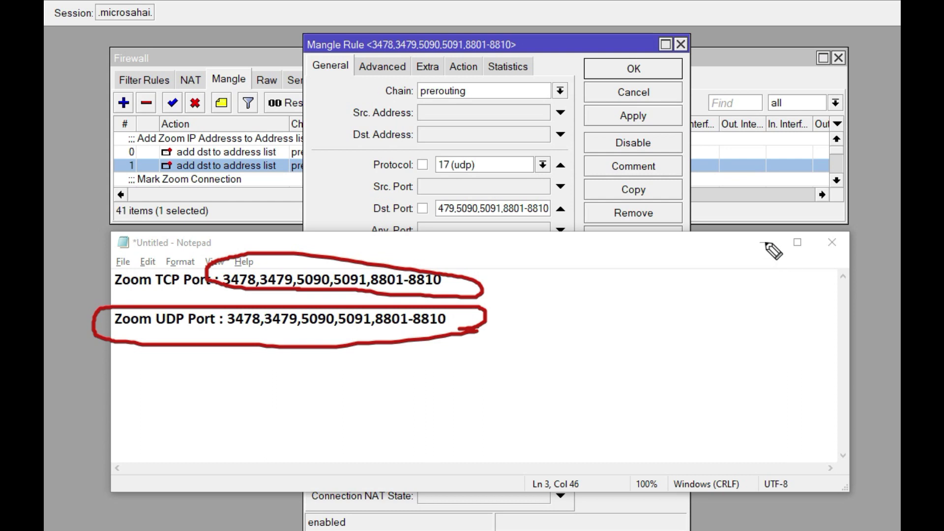
key(Escape)
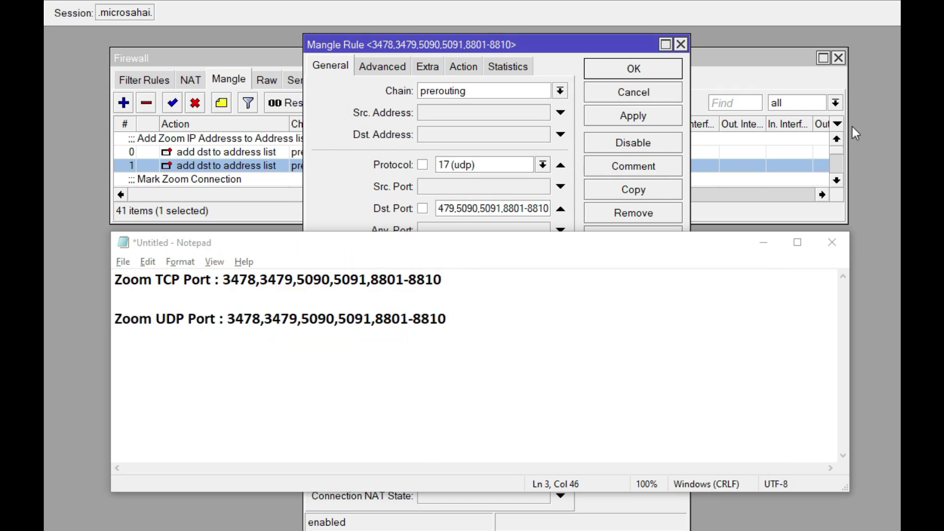
click(763, 243)
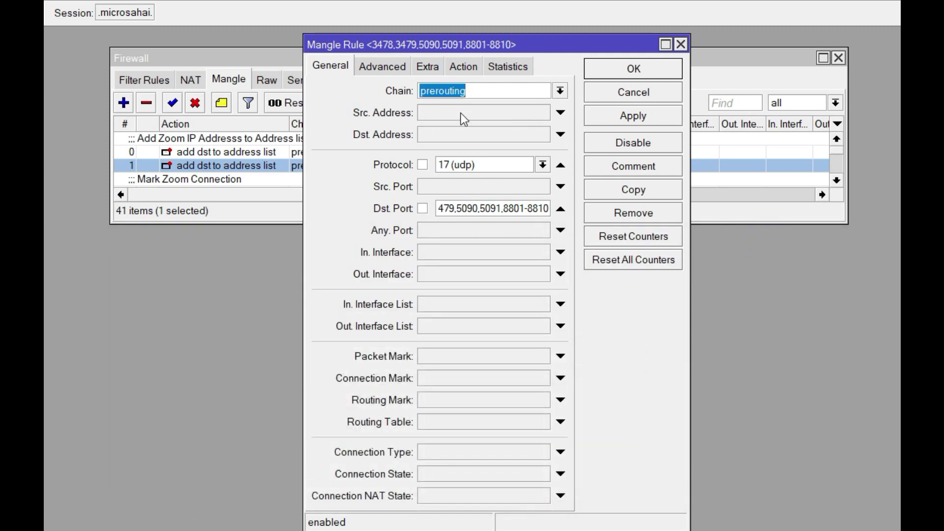
Review the UDP rule's destination address list, action and comment, and close the rule without changes.
click(396, 69)
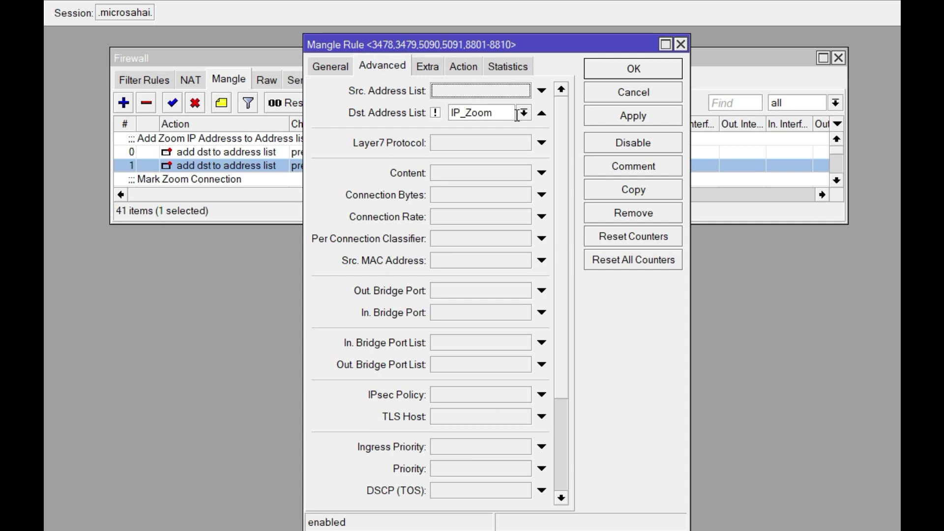
click(474, 66)
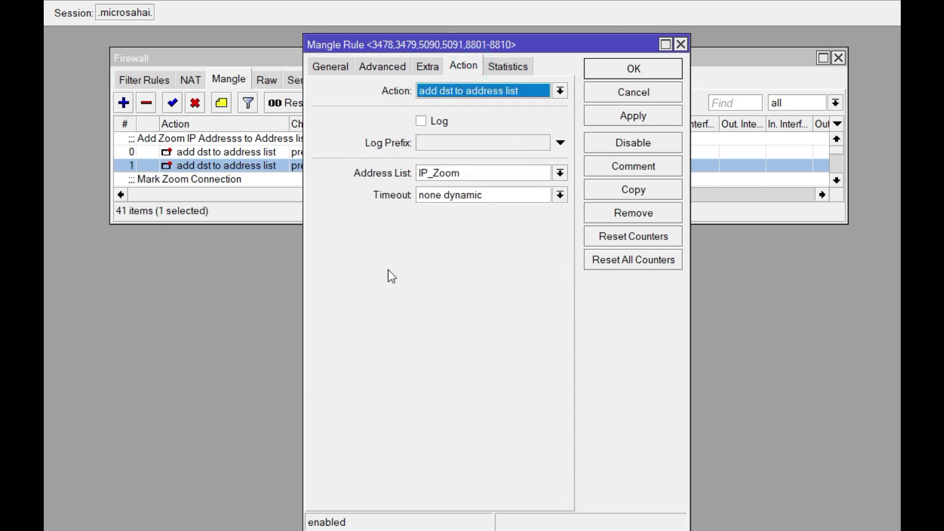
click(640, 169)
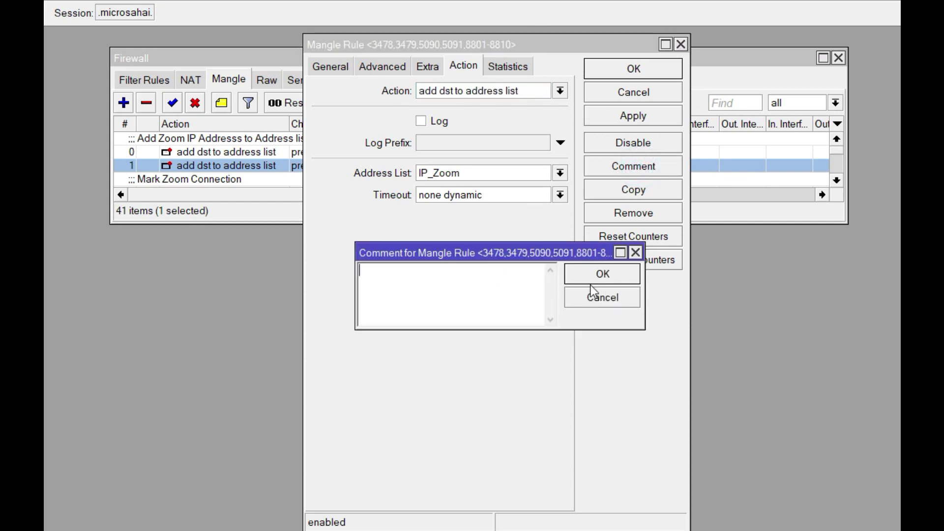
click(606, 298)
click(654, 93)
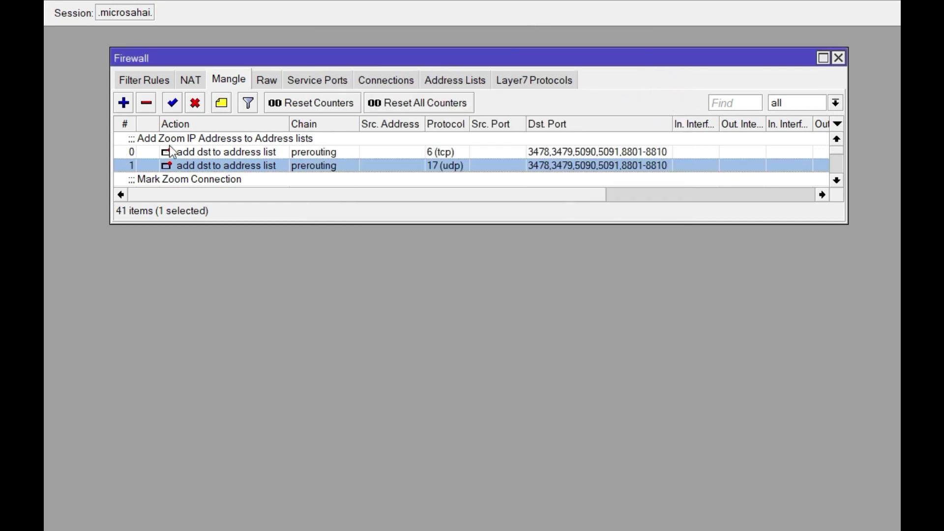
Inspect the comment on the TCP mangle rule for Zoom addresses and close the rule without changes.
double_click(192, 140)
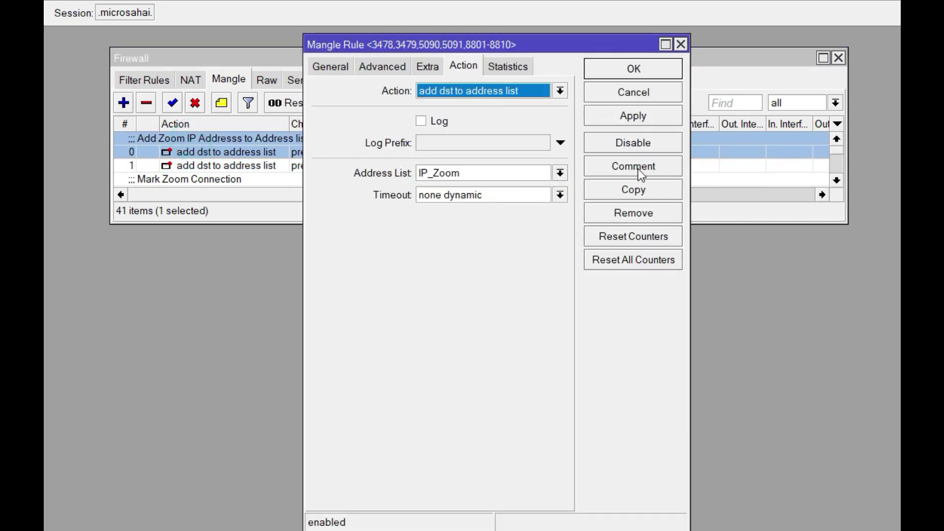
click(638, 169)
click(537, 273)
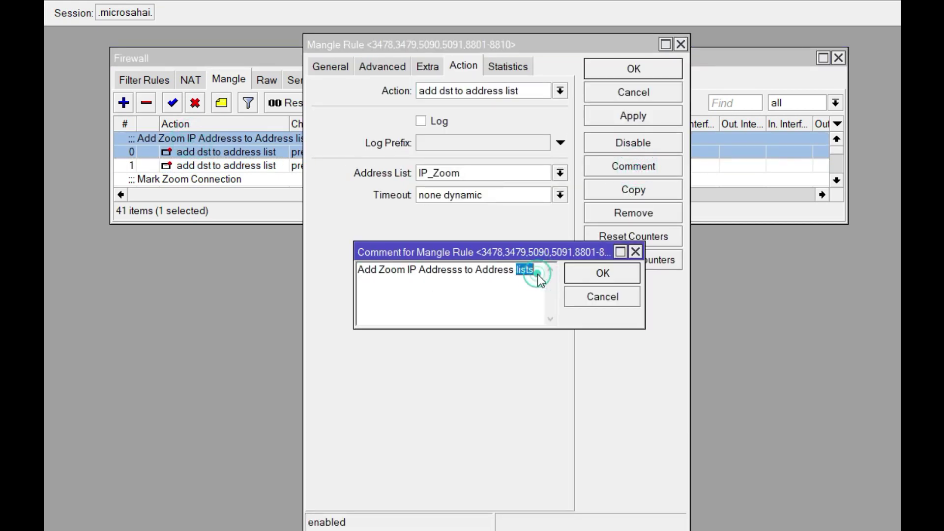
key(Right)
drag(362, 282, 537, 281)
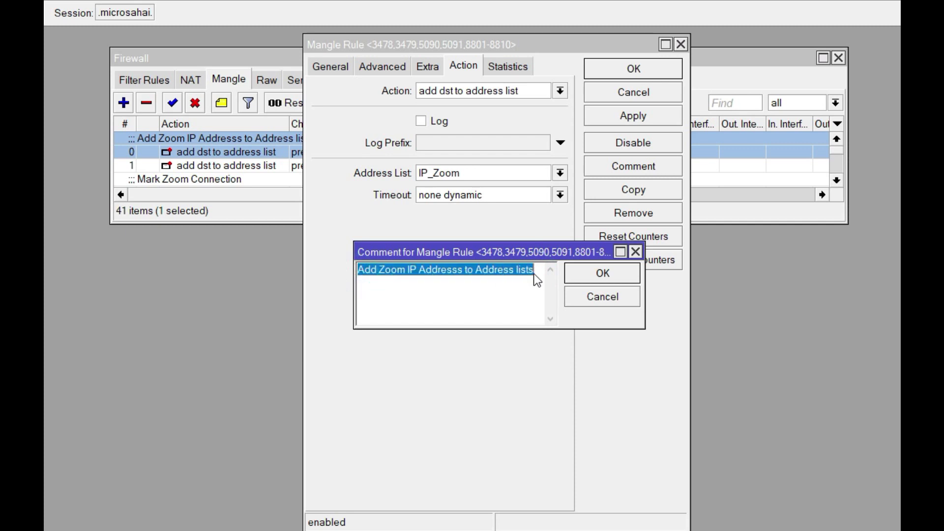
click(530, 294)
click(602, 296)
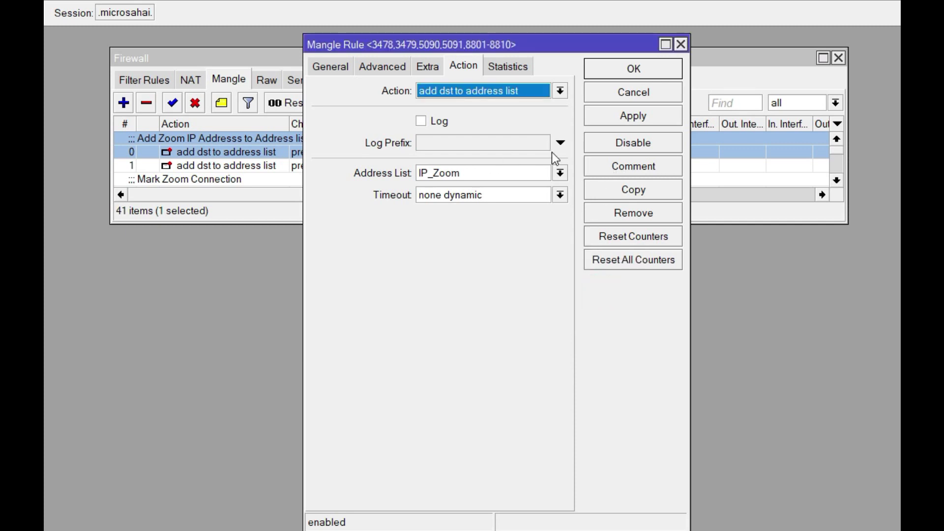
click(630, 93)
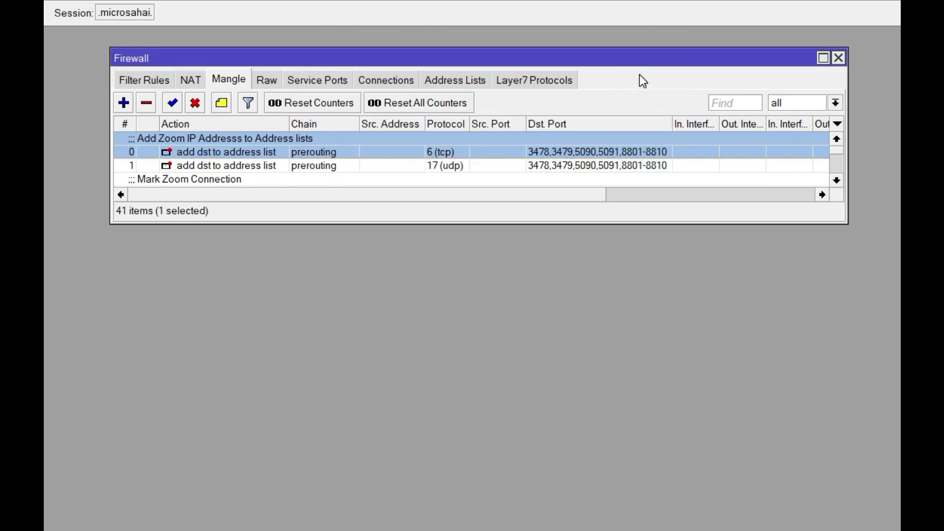
Switch to Microsoft Edge and open zoom.us to generate Zoom traffic.
key(alt+Tab)
key(alt+Tab)
key(alt+Tab)
key(alt+Tab)
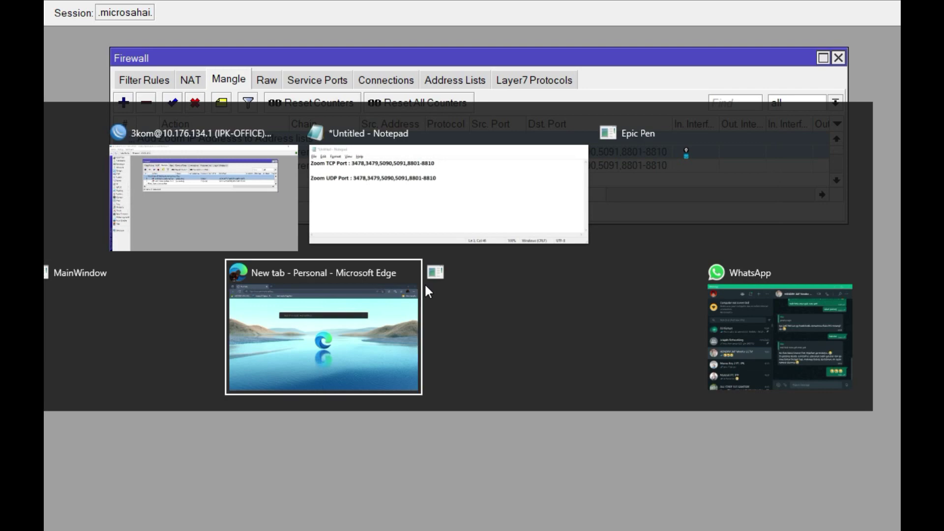
click(413, 11)
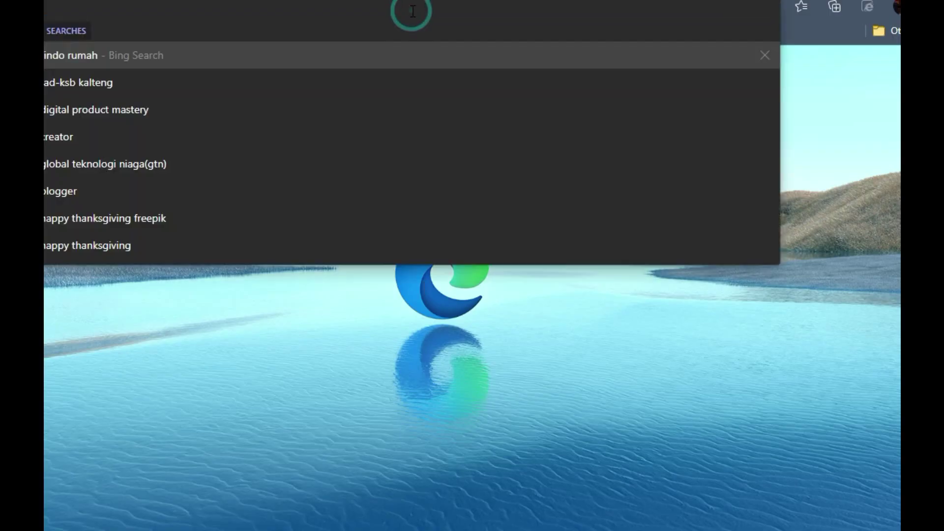
text(zoom.us)
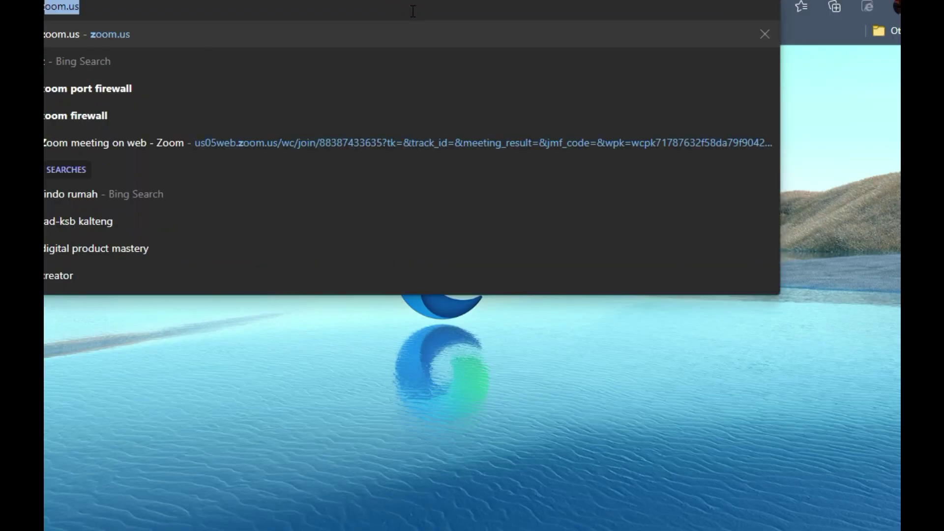
key(Return)
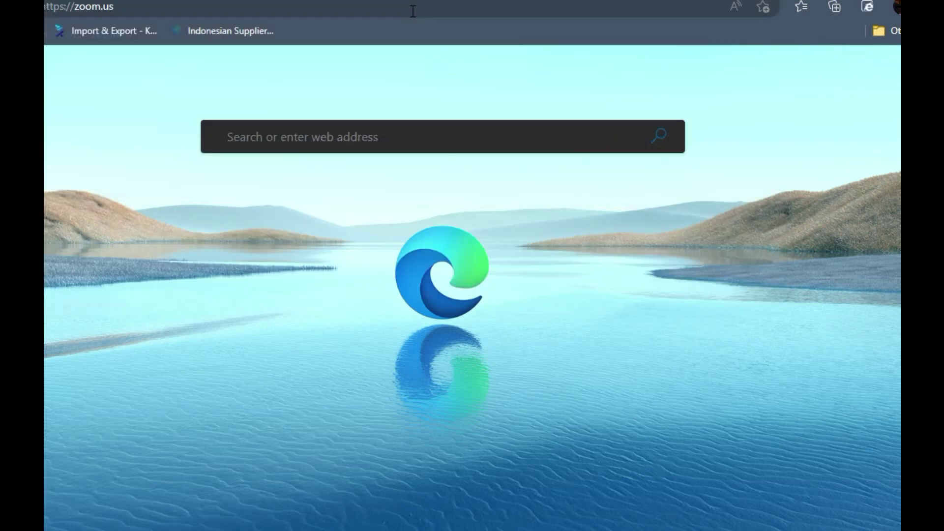
Return to WinBox and examine the IP_Zoom entries and their creation times in the firewall address lists.
key(alt+Tab)
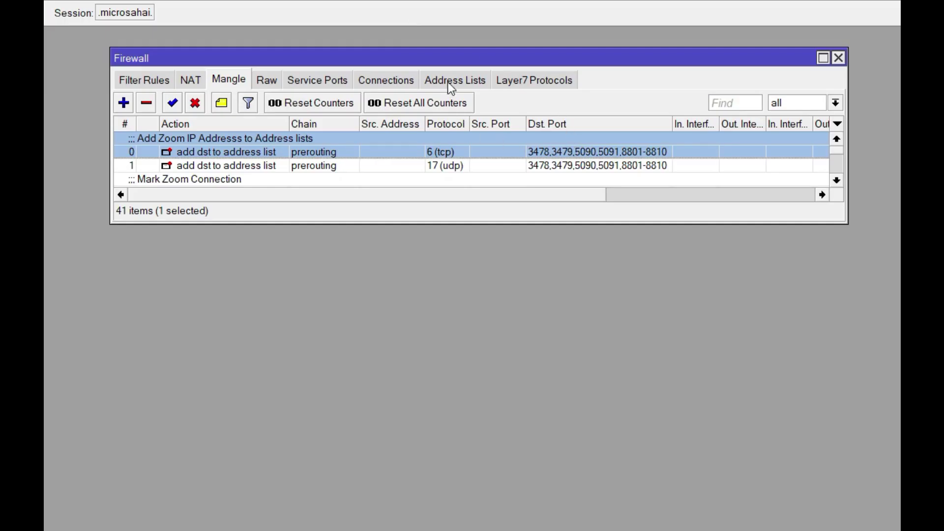
click(452, 87)
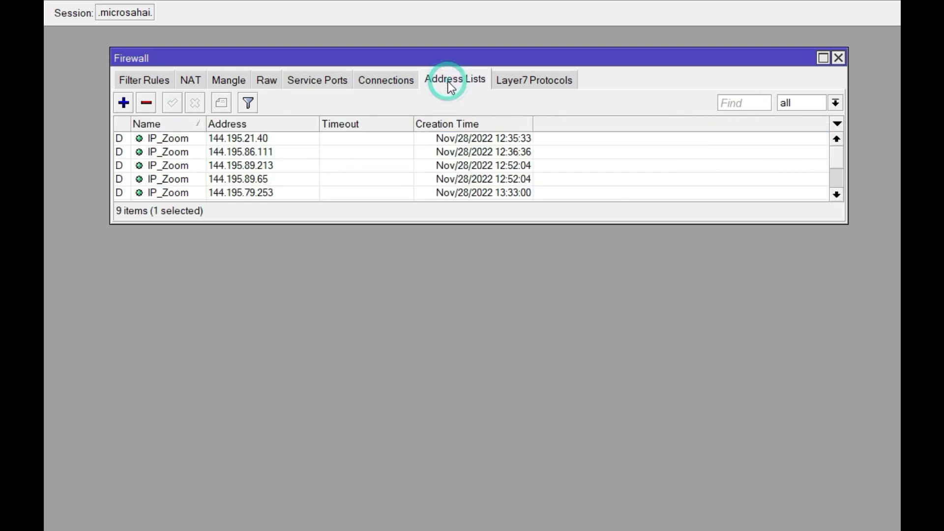
scroll(284, 161, down, 4)
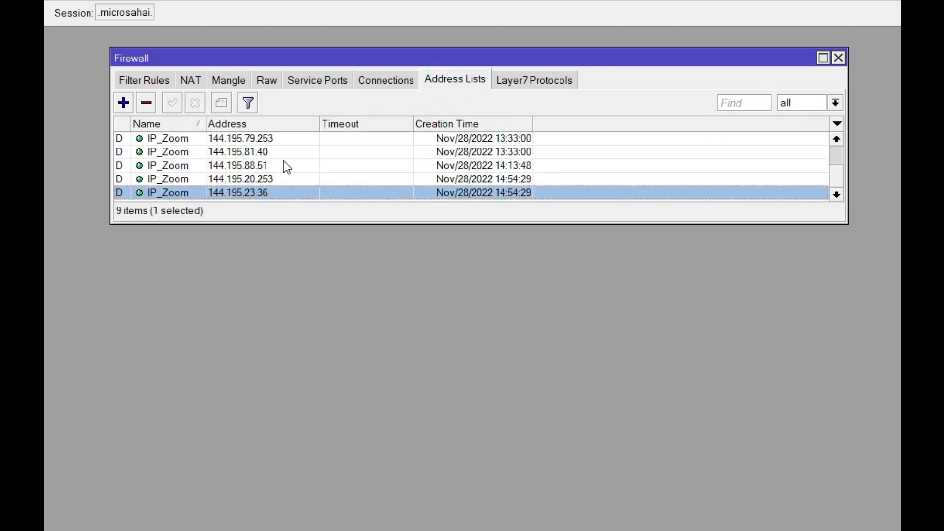
scroll(285, 168, up, 4)
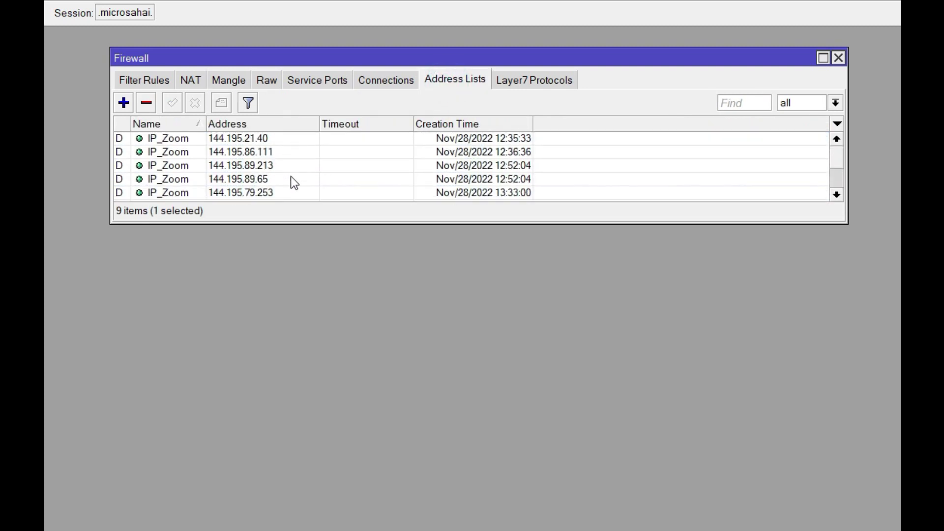
click(280, 167)
click(165, 139)
click(384, 164)
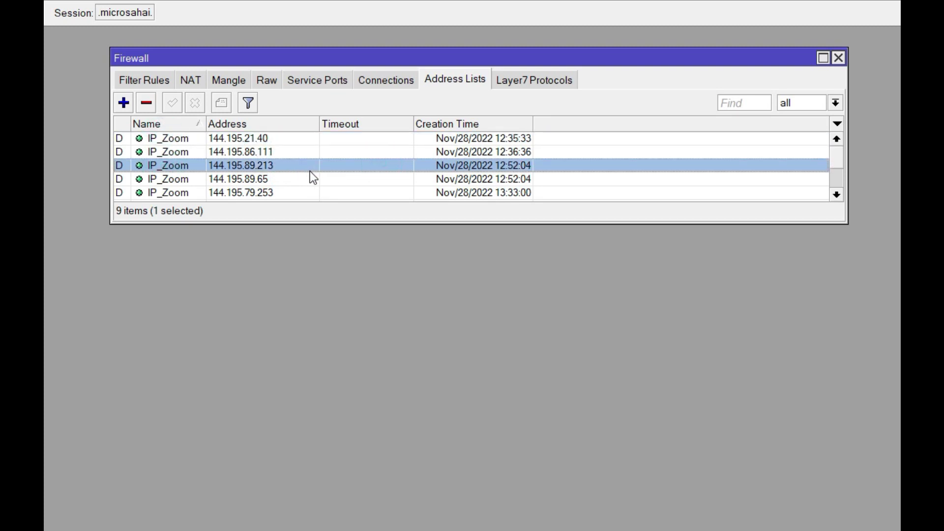